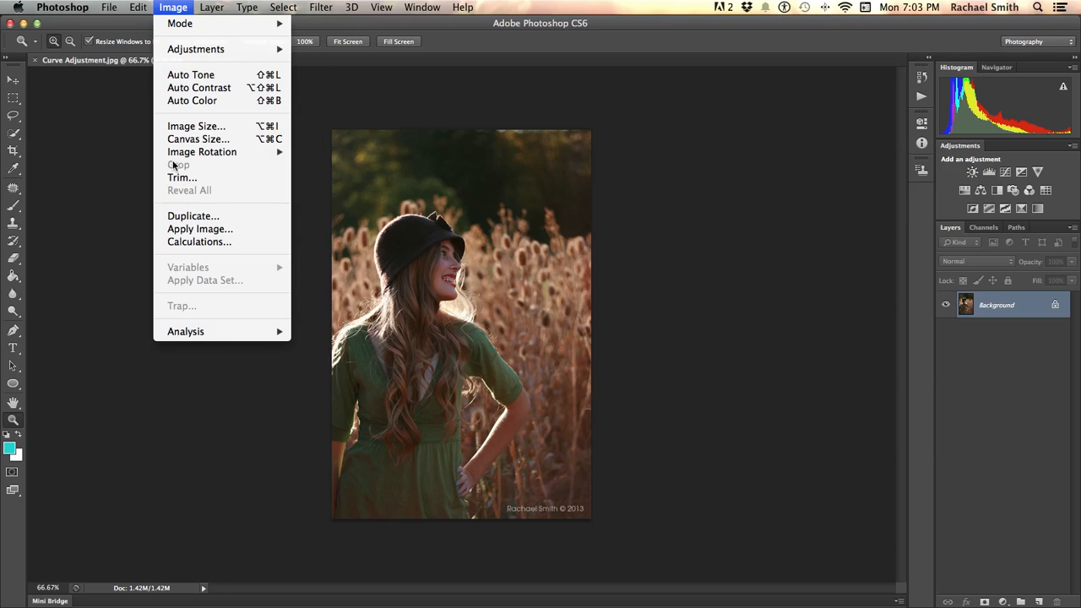
Duplicate the image as "Curve Adjustment copy" and make the copy the active document
left_click(183, 221)
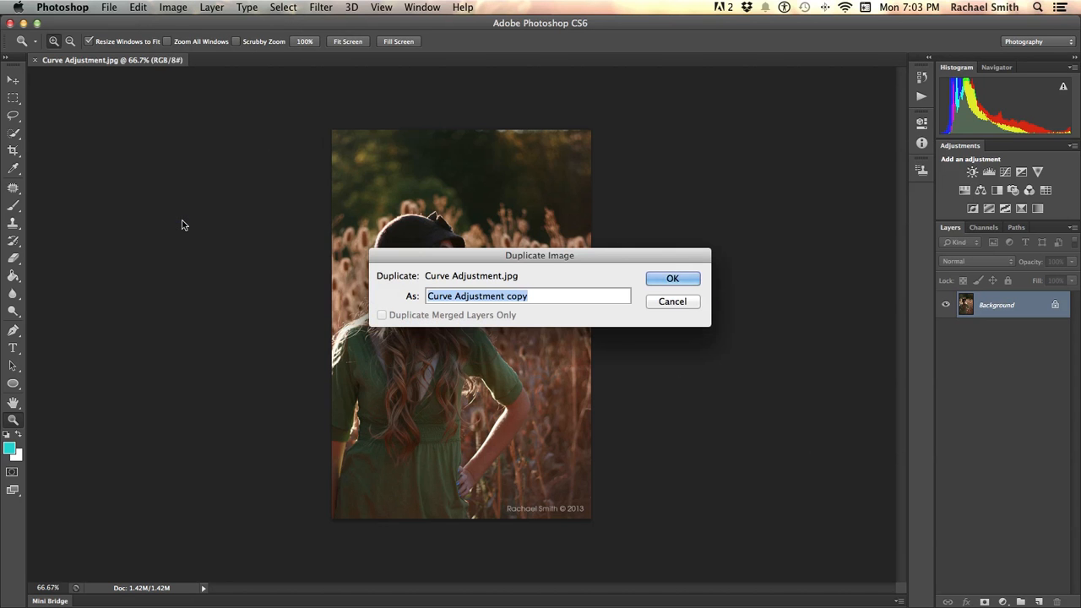
left_click(670, 279)
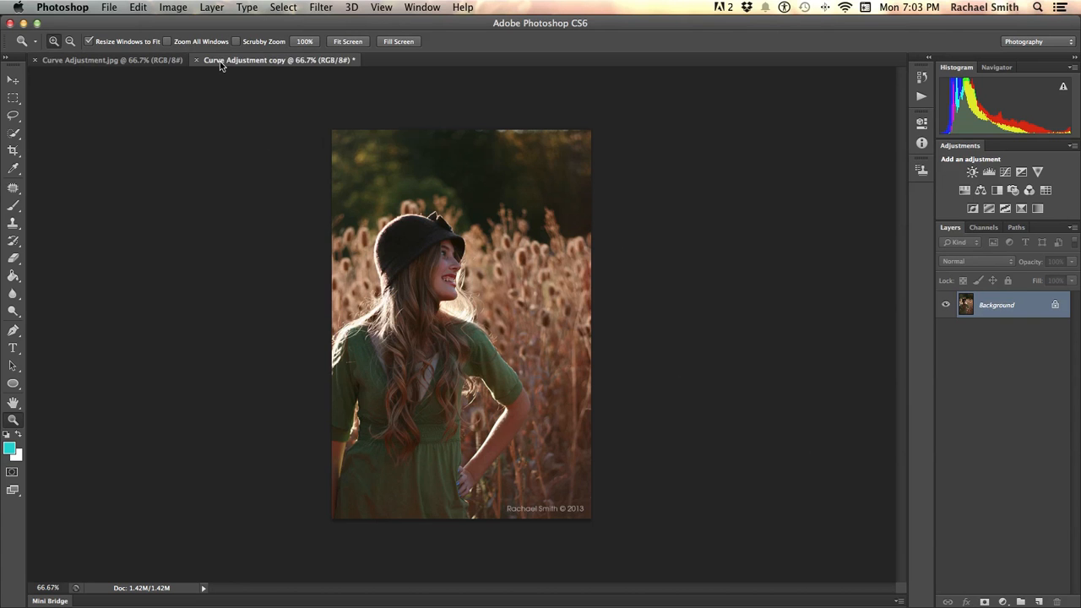
left_click(272, 62)
left_click(77, 61)
left_click(242, 61)
Arrange the two documents 2-up vertical, and reorder them so the original comes first and the copy second
left_click(420, 7)
mouse_move(417, 26)
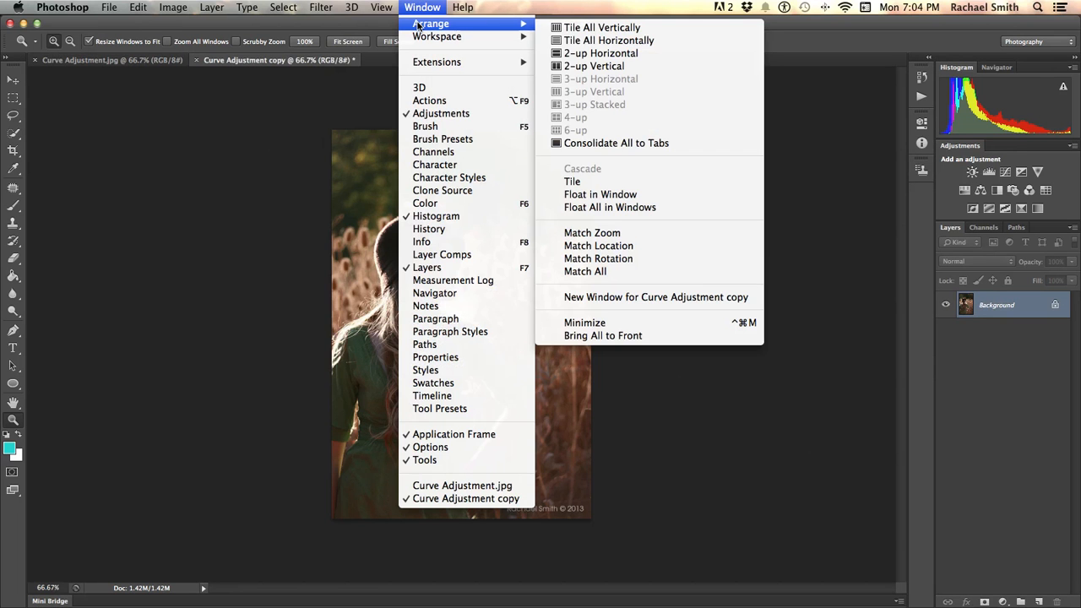
left_click(603, 67)
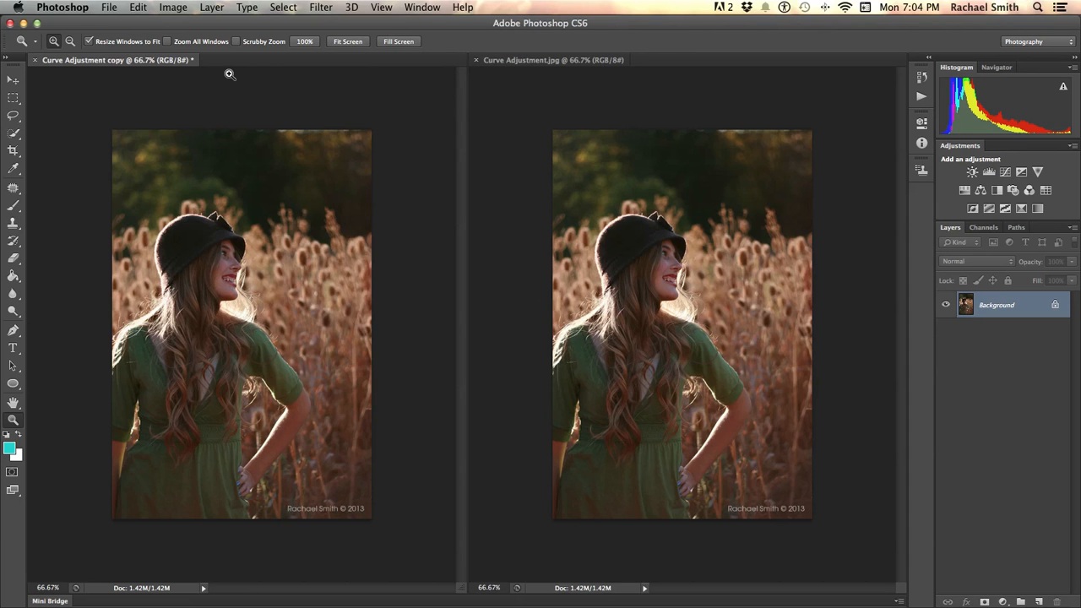
left_click_drag(102, 63, 908, 100)
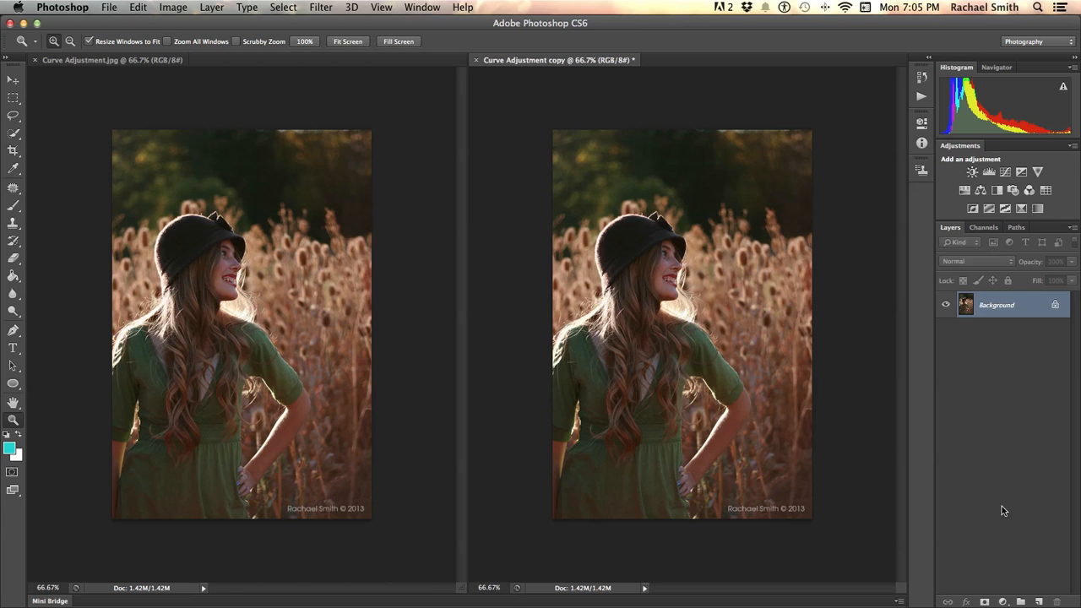
left_click(1002, 601)
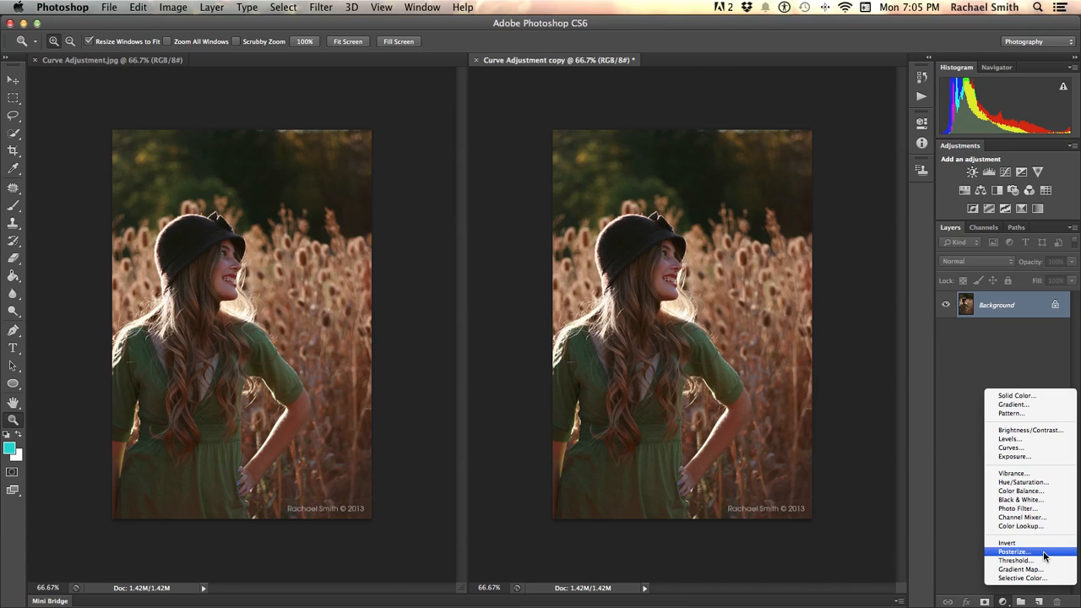
left_click(1032, 440)
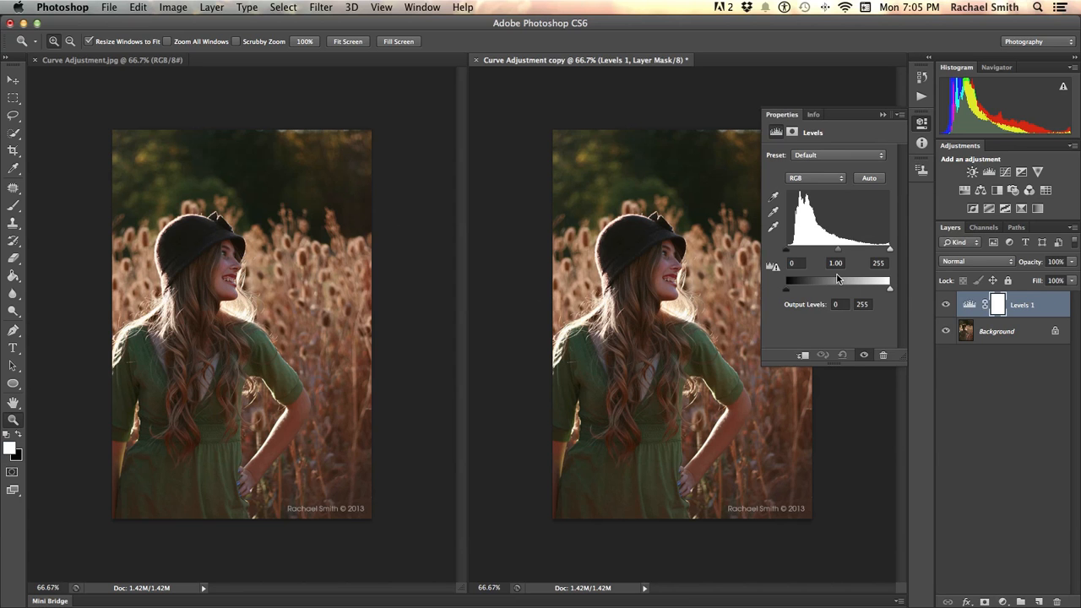
mouse_move(889, 250)
left_mouse_down()
mouse_move(878, 251)
mouse_move(889, 250)
left_mouse_up()
left_click_drag(787, 251, 787, 252)
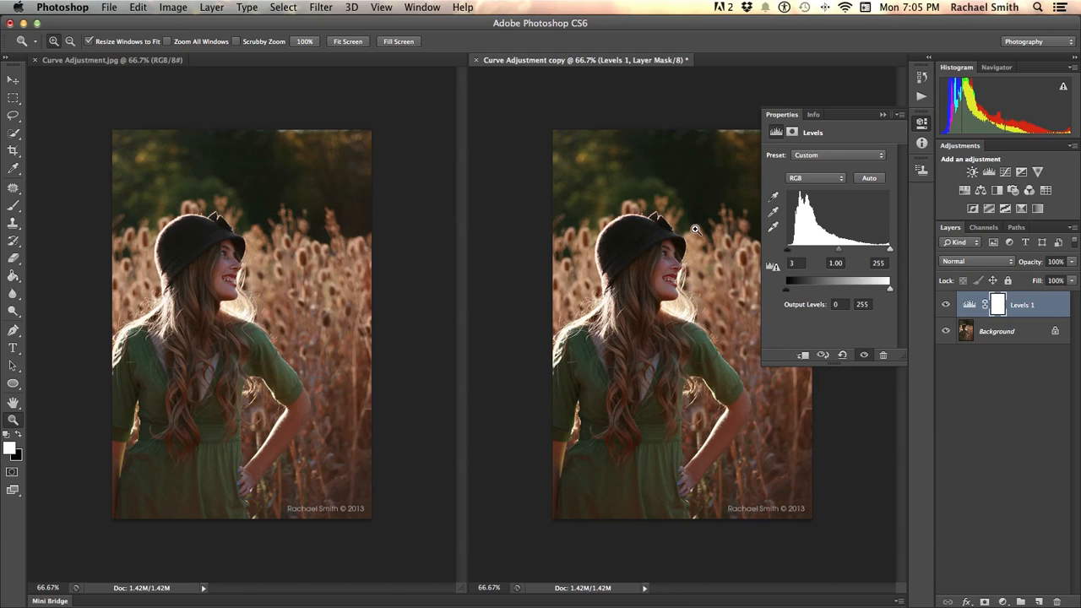
left_click(1041, 311)
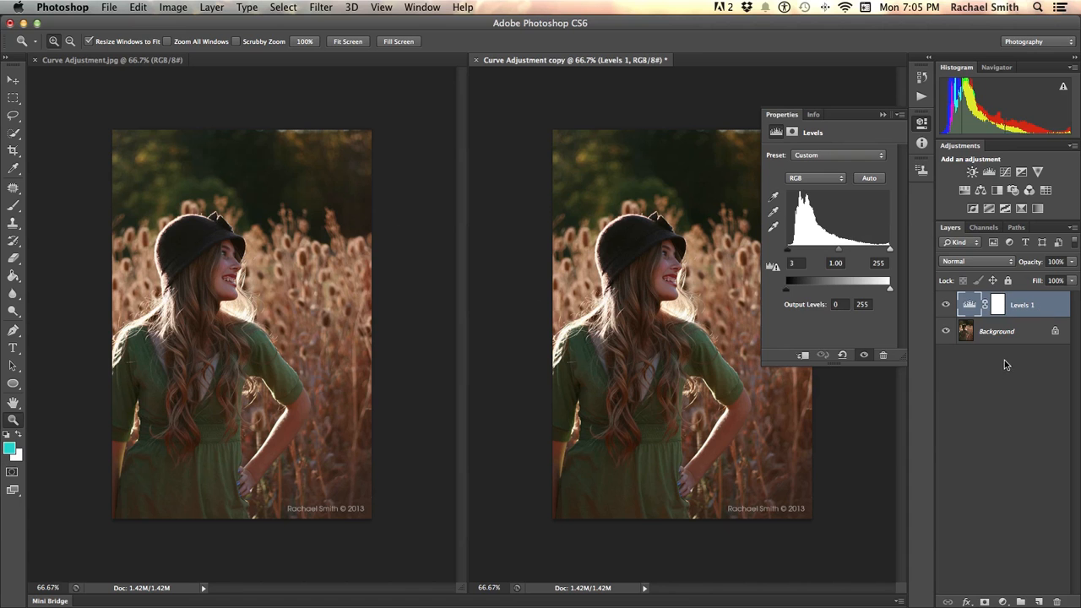
left_click(884, 115)
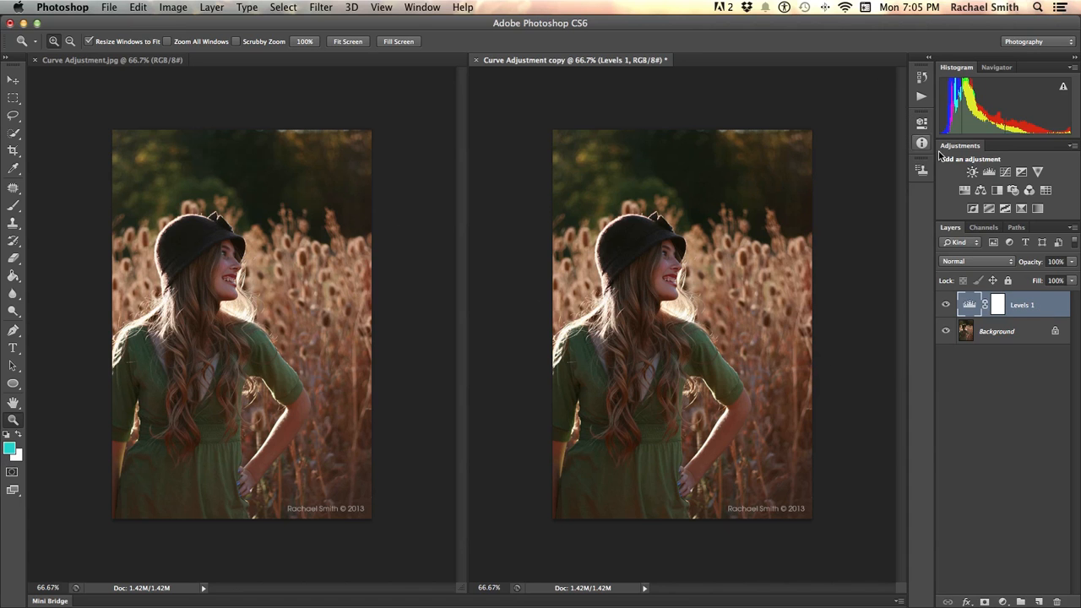
left_click(1057, 601)
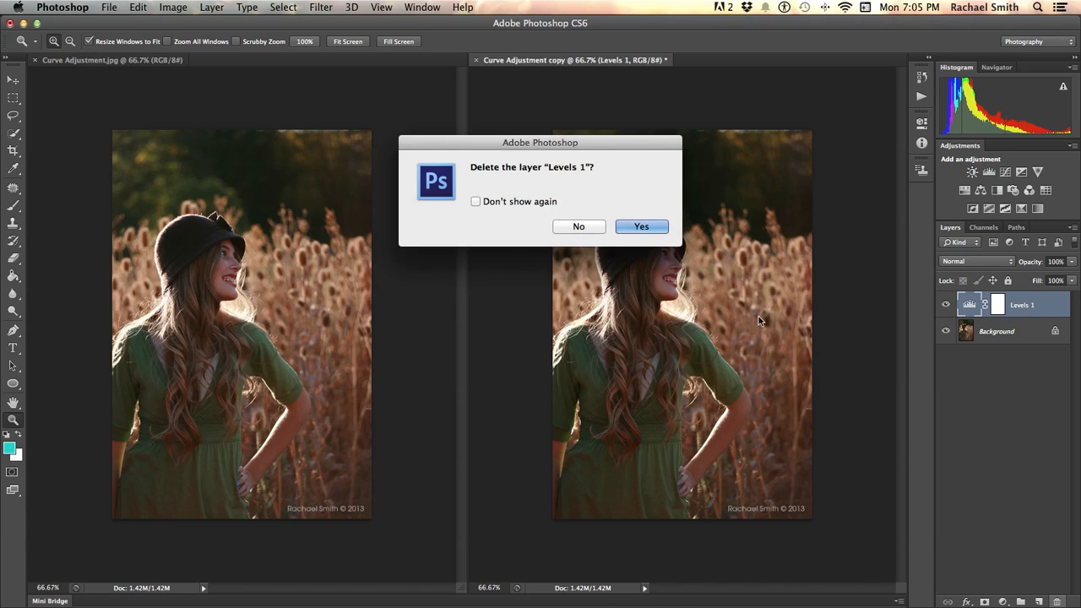
left_click(642, 226)
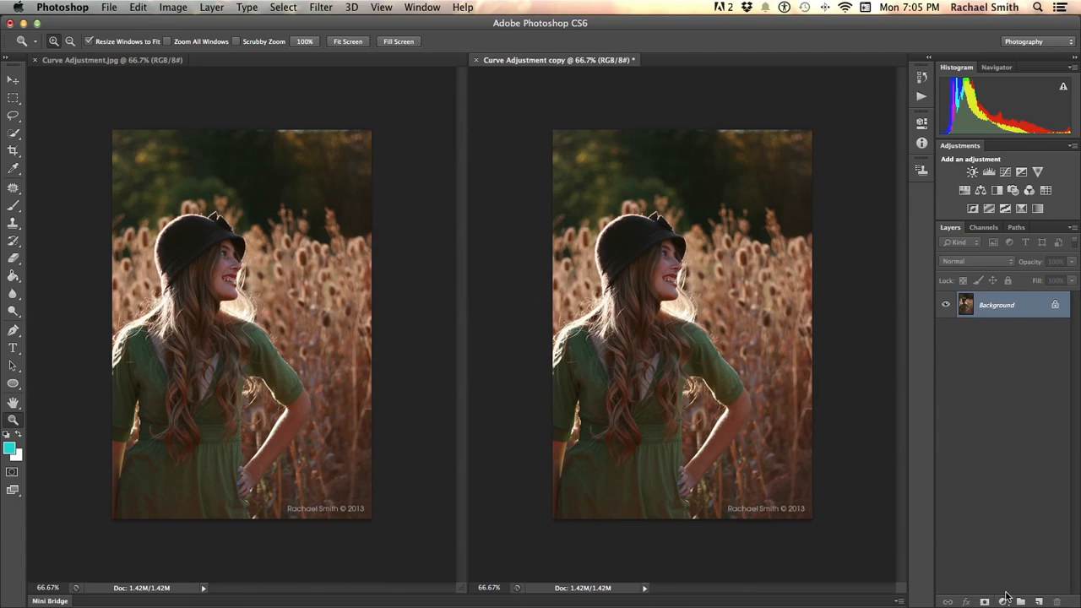
Add a Curves adjustment layer to the copy and set the RGB curve's black point to input 4, output 0
left_click(1003, 603)
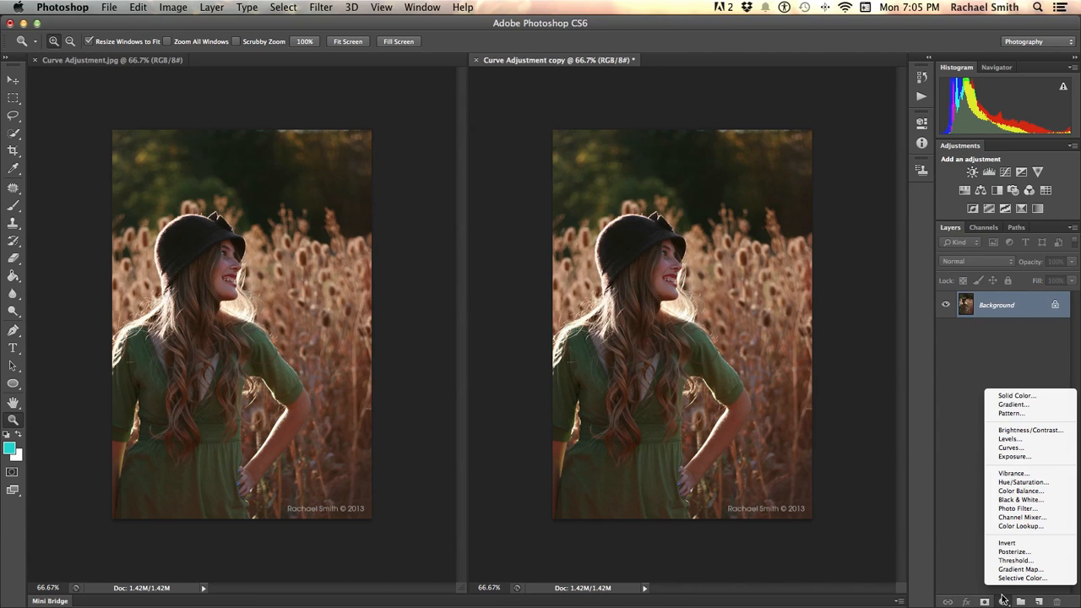
left_click(1010, 448)
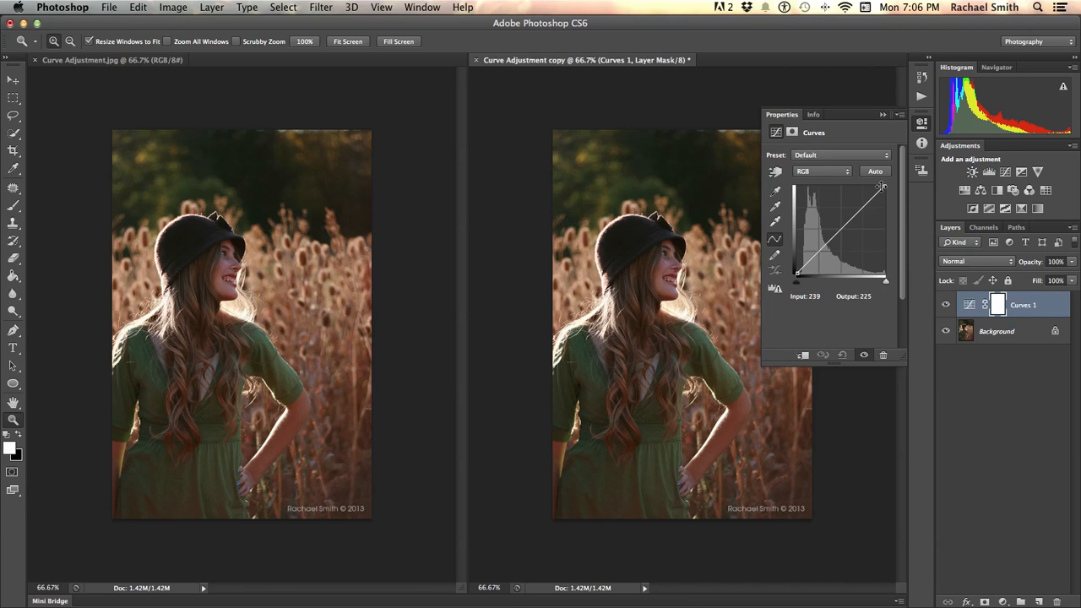
left_click_drag(885, 281, 873, 283)
key("super+z")
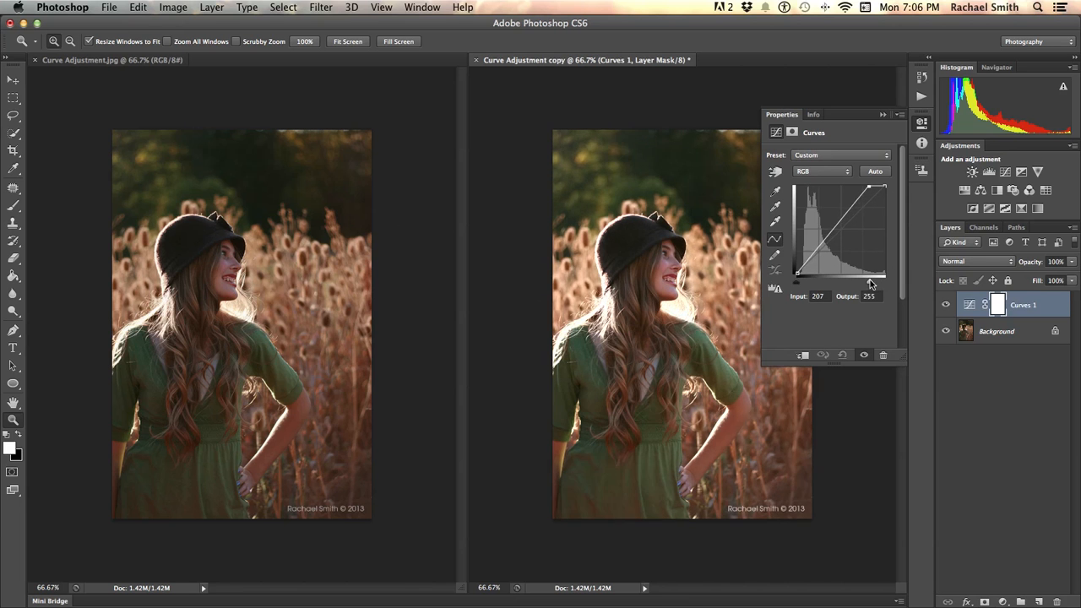
left_click_drag(796, 283, 789, 283)
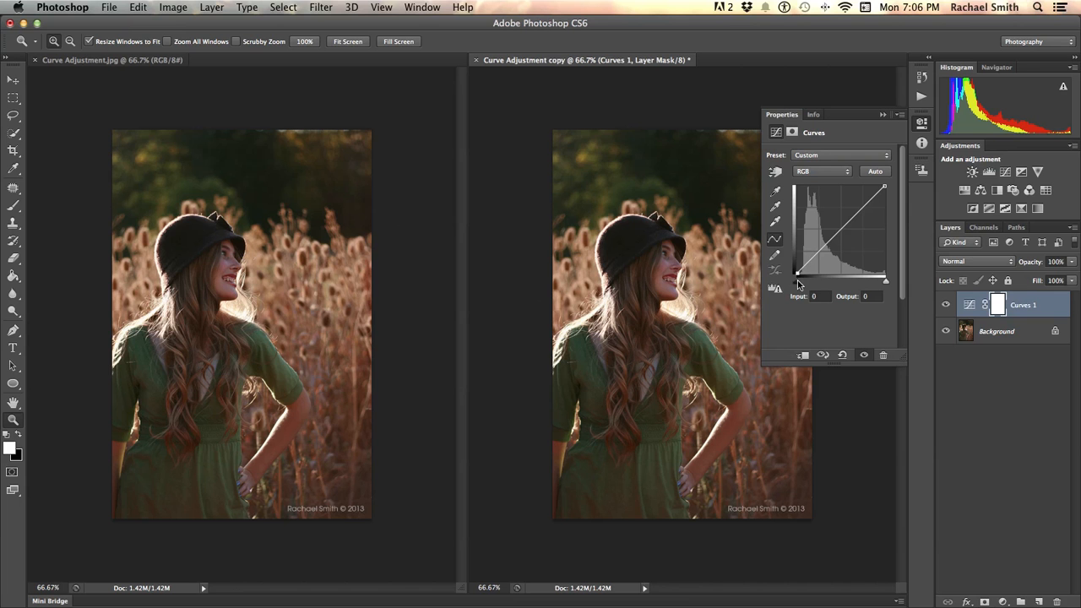
left_click_drag(798, 279, 799, 287)
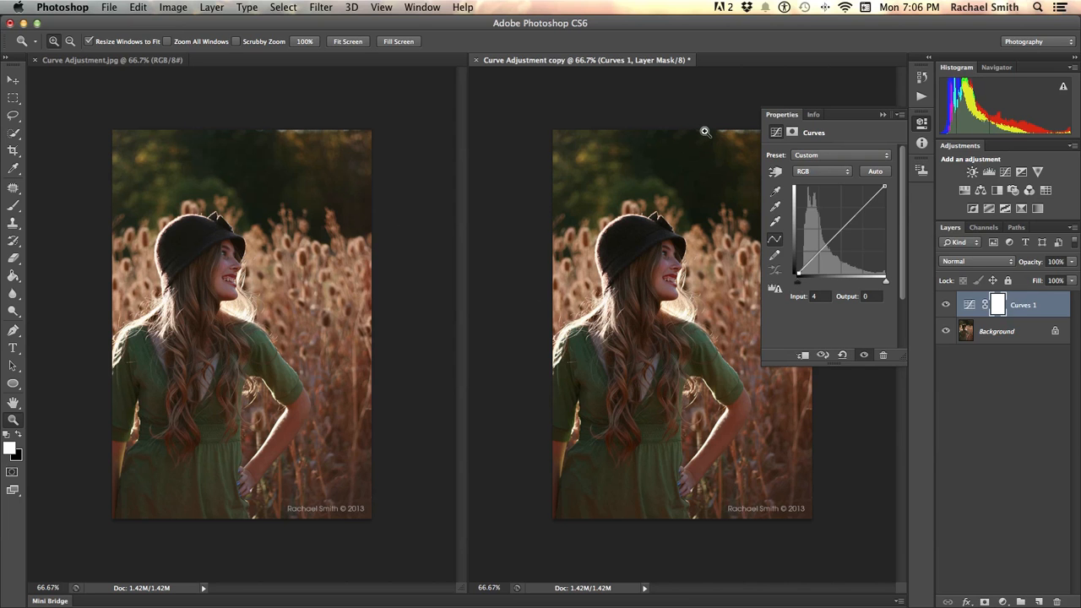
Brighten the RGB curve's midtones with a point at input 123, output 135, and move the black point to input 8
left_click(841, 229)
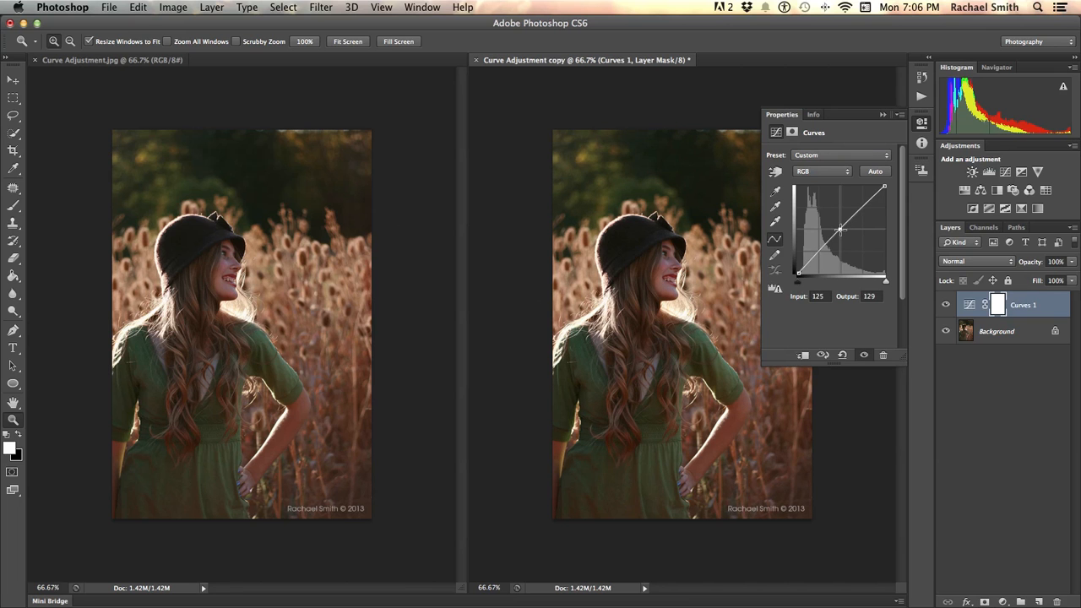
mouse_move(841, 229)
left_mouse_down()
mouse_move(842, 239)
mouse_move(840, 228)
left_mouse_up()
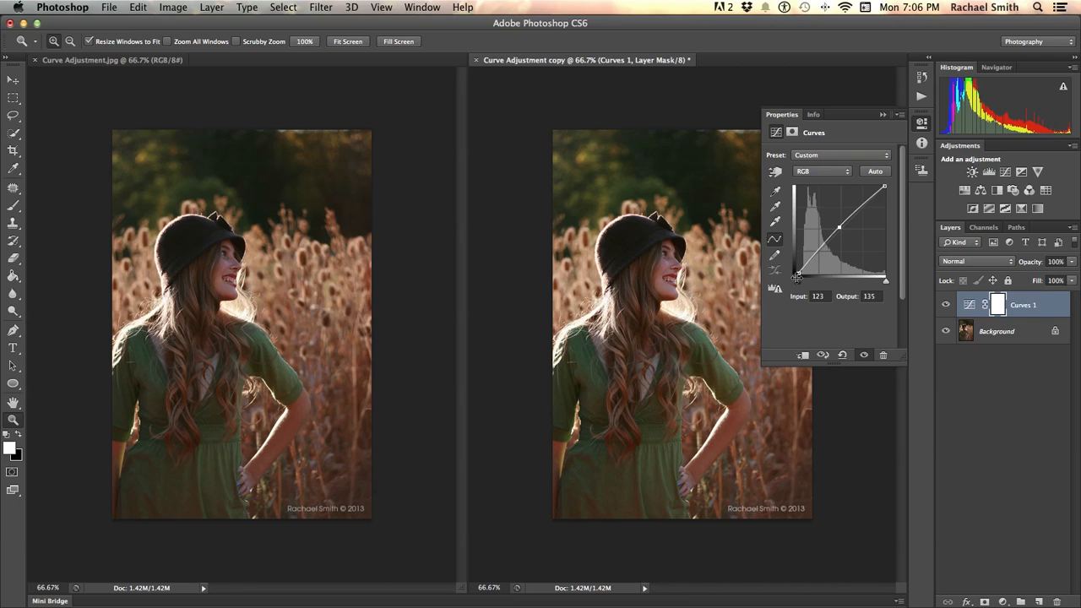
left_click_drag(797, 277, 798, 276)
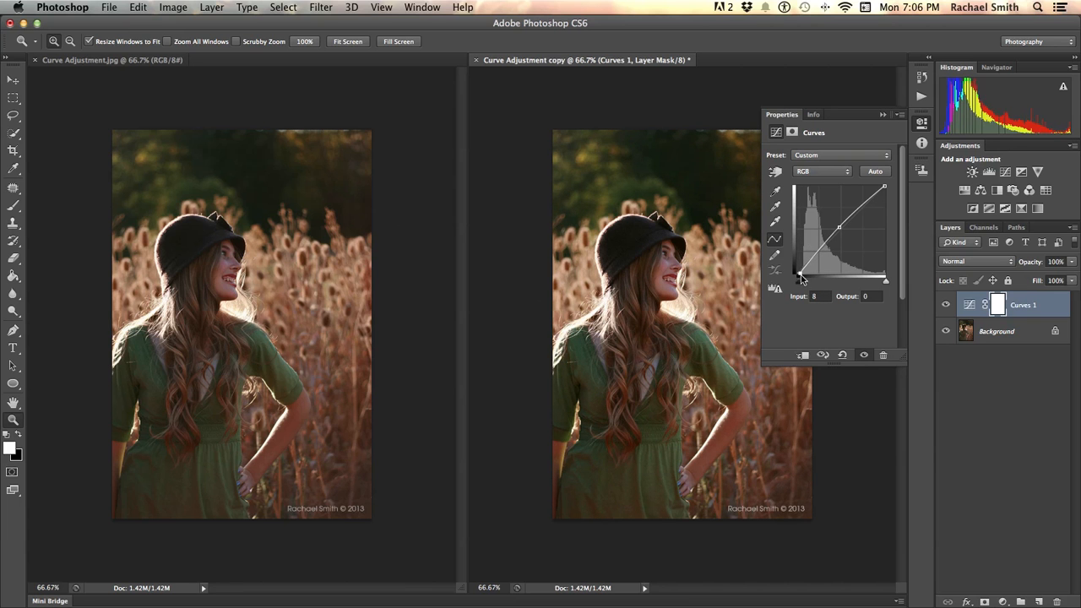
left_click(840, 225)
Toggle the Curves layer's visibility to compare the copy with and without the RGB adjustment
left_click(946, 305)
left_click(946, 305)
left_click(946, 304)
left_click(946, 305)
left_click(946, 305)
left_click(946, 305)
left_click(946, 305)
left_click(946, 305)
Reduce the red midtones in the Curves layer's Red channel with a point at input 136, output 128
left_click(826, 177)
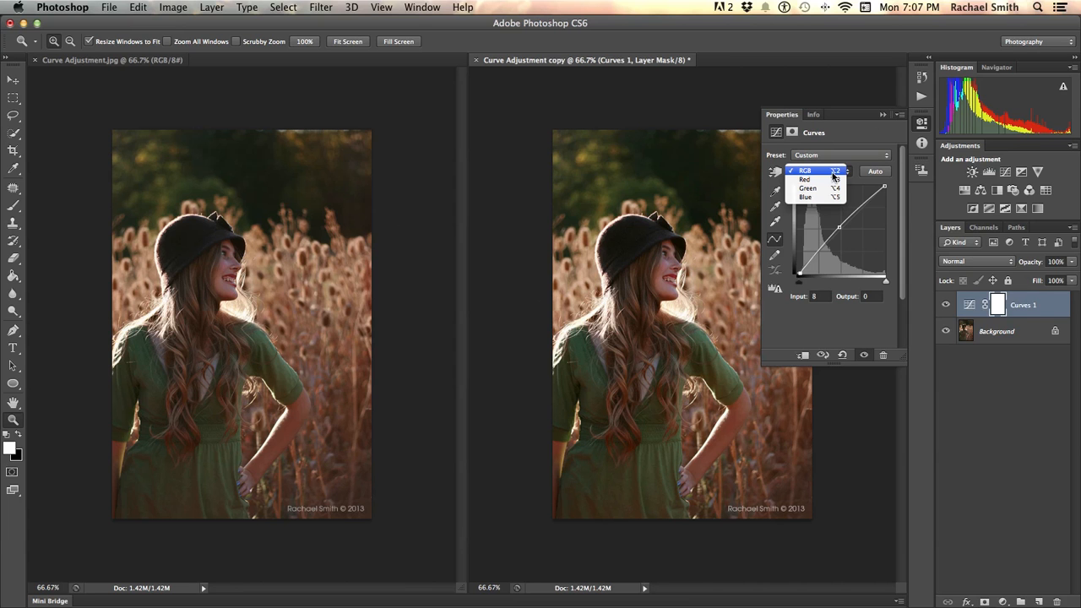
left_click(853, 171)
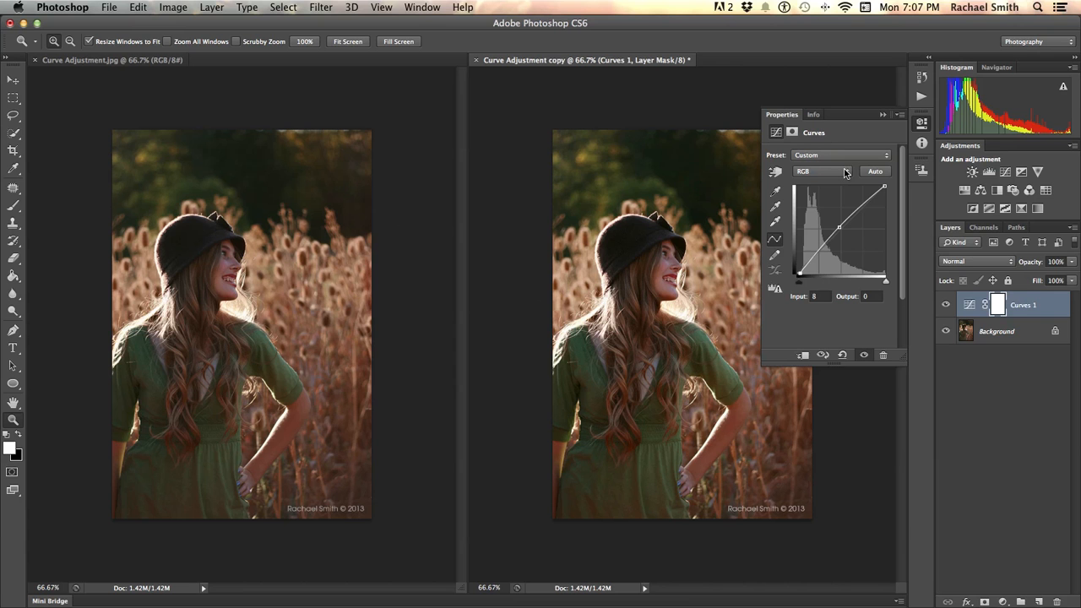
left_click(845, 173)
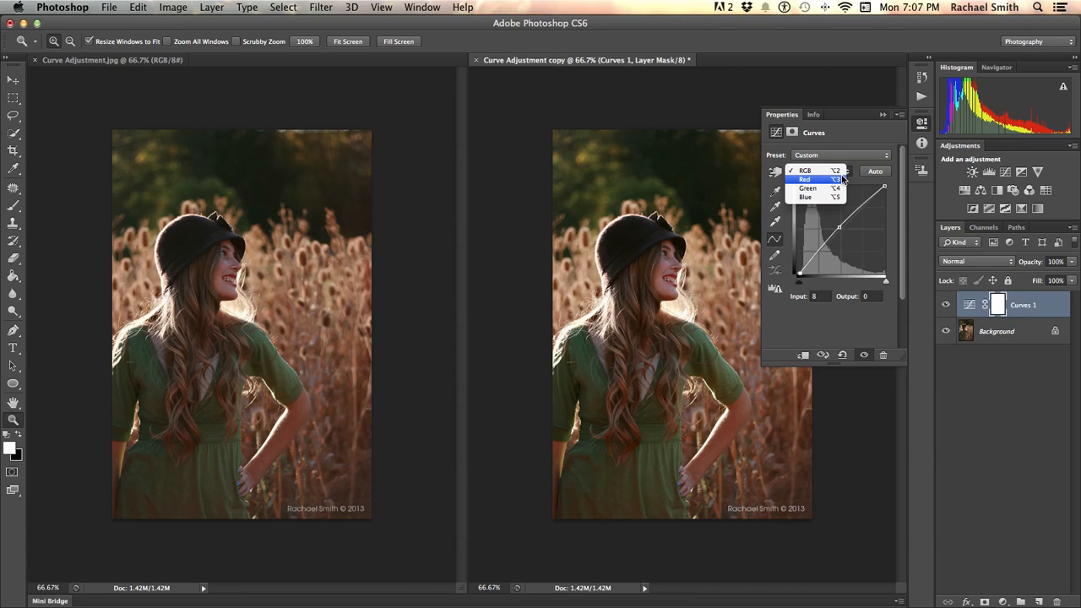
left_click(842, 180)
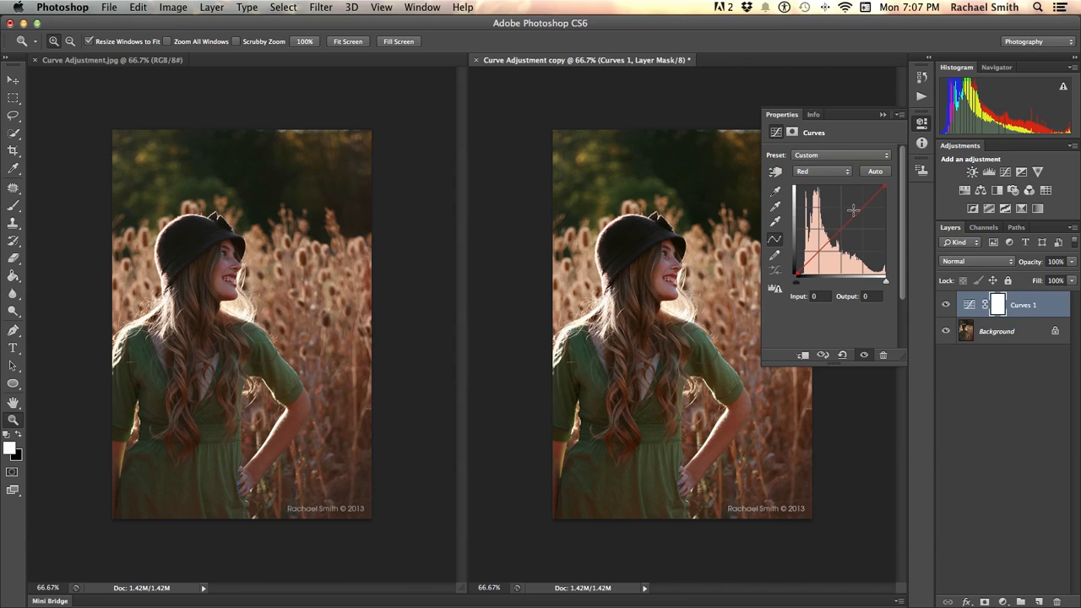
left_click_drag(886, 283, 886, 282)
left_click_drag(797, 282, 795, 286)
mouse_move(794, 276)
left_mouse_down()
mouse_move(790, 255)
mouse_move(804, 288)
mouse_move(785, 284)
left_mouse_up()
left_click_drag(884, 188, 906, 161)
left_click(843, 229)
left_click_drag(844, 229, 845, 232)
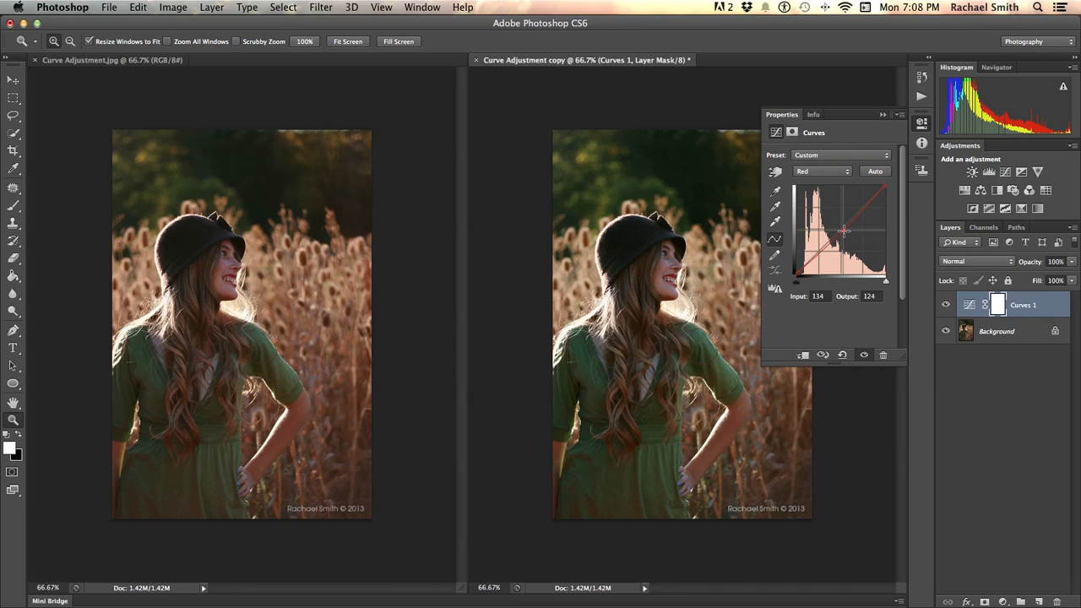
left_click_drag(844, 232, 845, 230)
left_click_drag(845, 229, 844, 229)
Hide and show the Curves layer to check the effect of the red channel correction
left_click(946, 305)
left_click(946, 306)
left_click(946, 305)
left_click(946, 306)
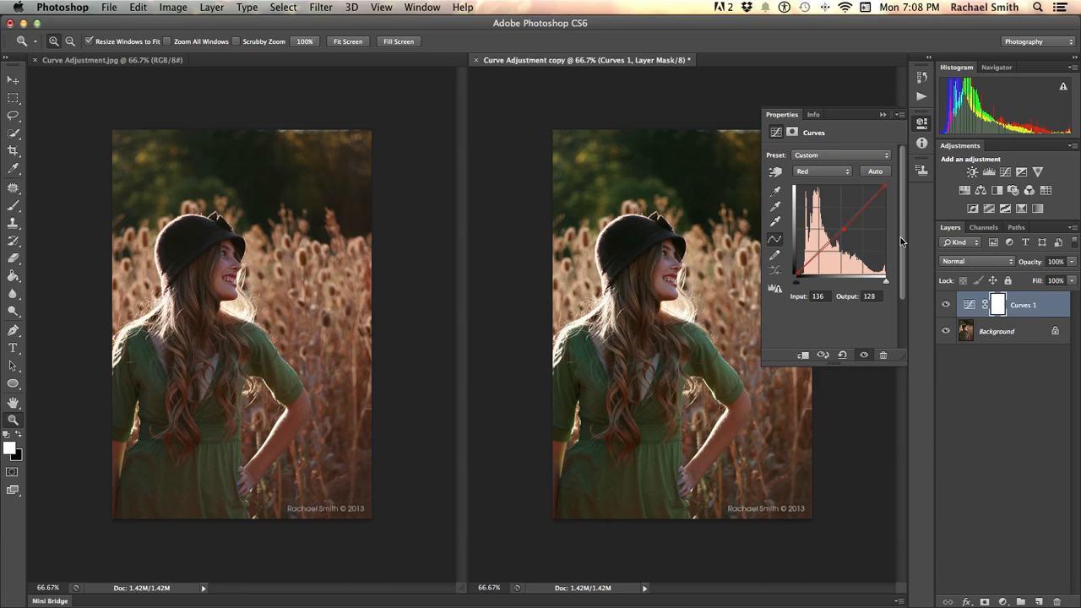
Reopen the Curves layer's settings to review the adjusted curve, and close them again
left_click(884, 114)
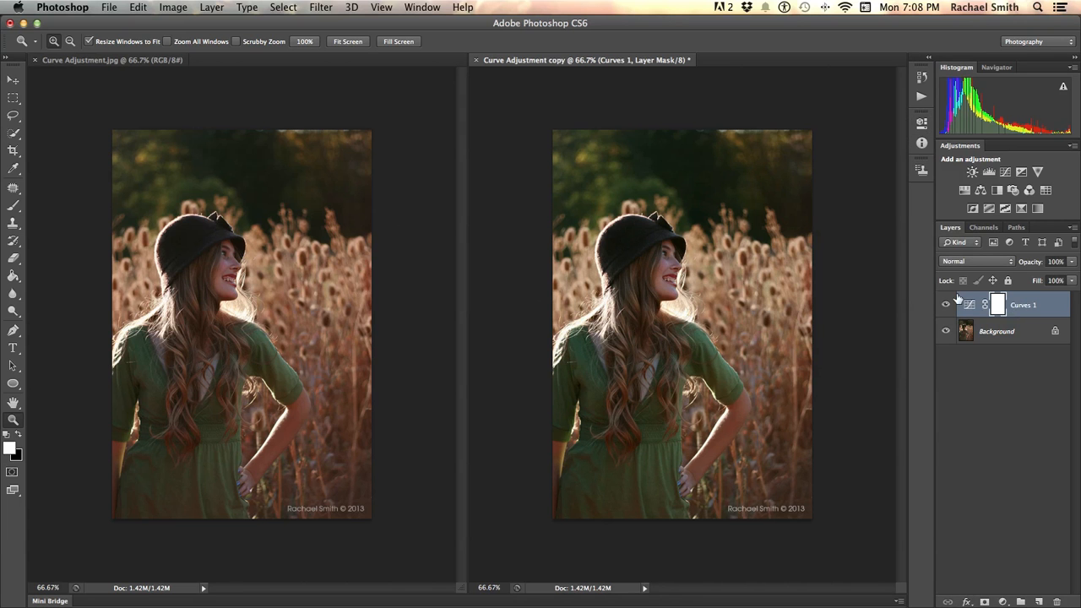
left_click(919, 173)
left_click(919, 173)
double_click(969, 304)
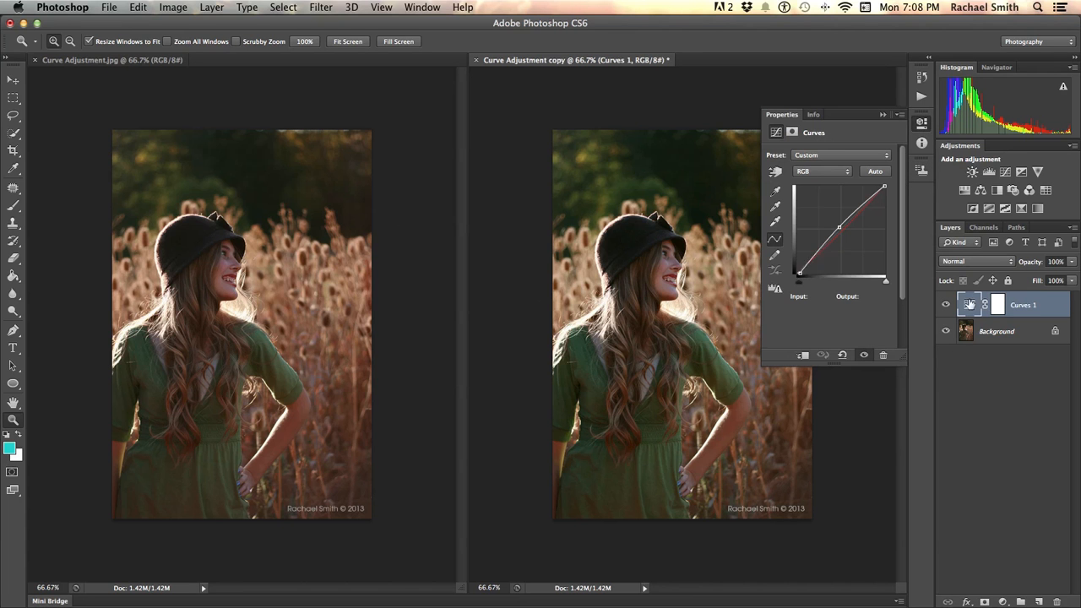
left_click(921, 124)
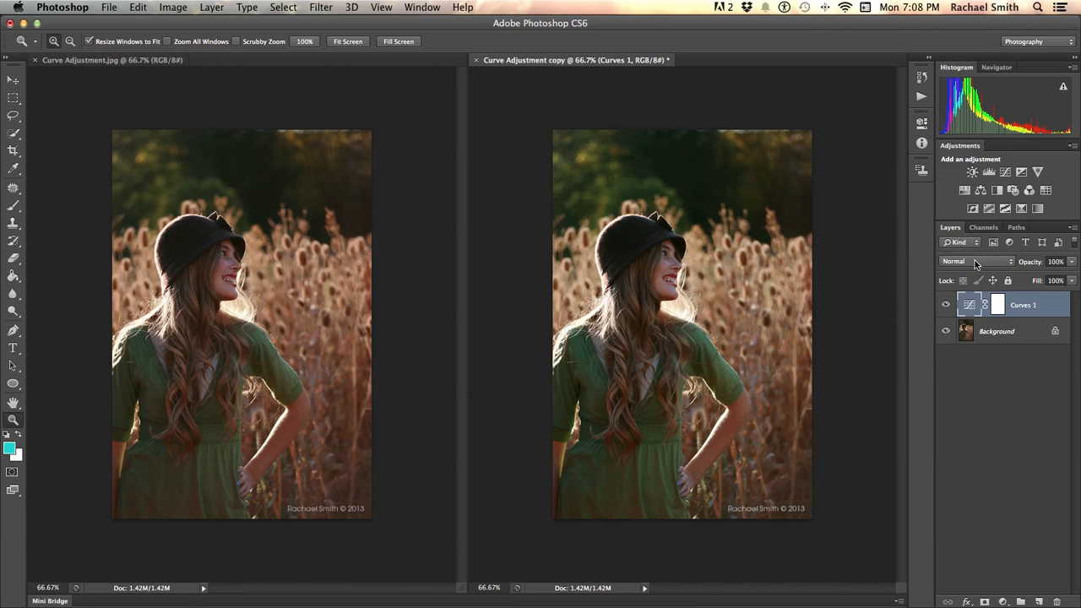
Compare the copy before and after all curve corrections, leaving the Curves layer visible
left_click(945, 305)
left_click(945, 305)
left_click(946, 306)
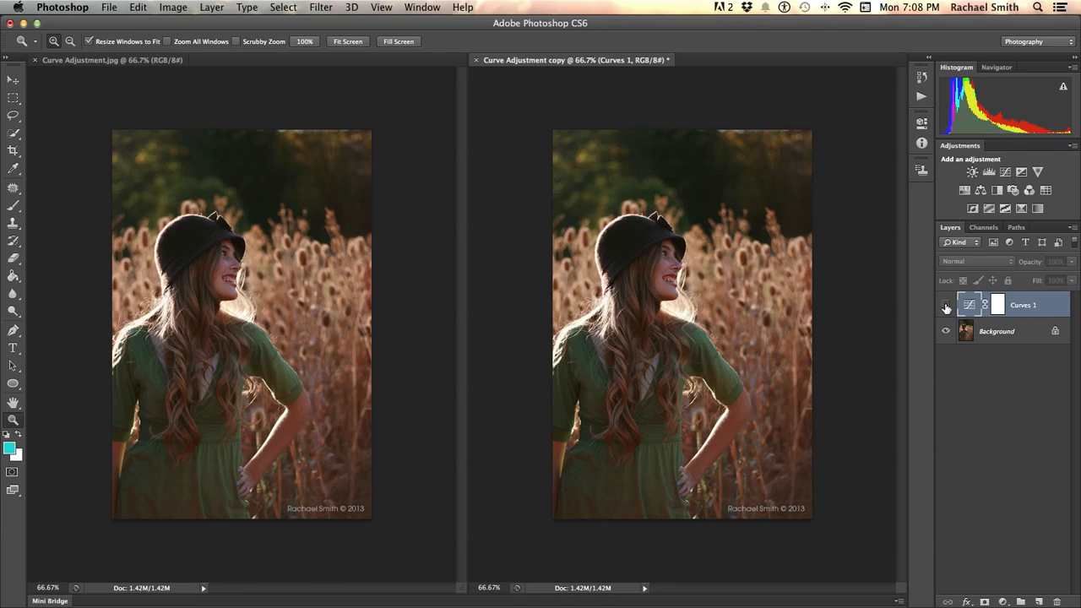
left_click(946, 307)
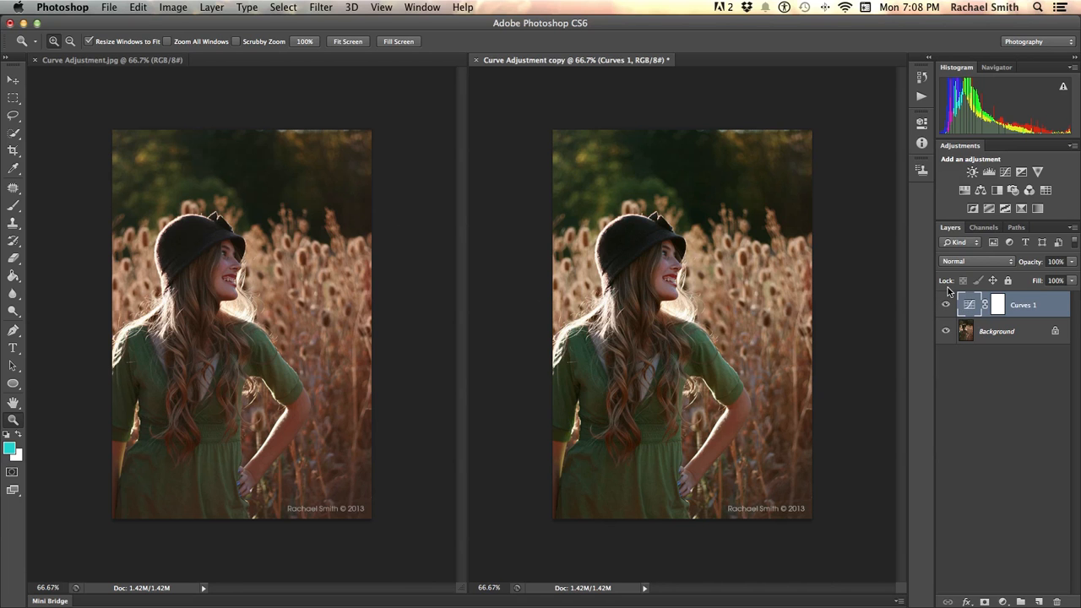
Add an Exposure adjustment layer above the Curves layer with exposure +0.16 and gamma correction about 1.09
left_click(1003, 602)
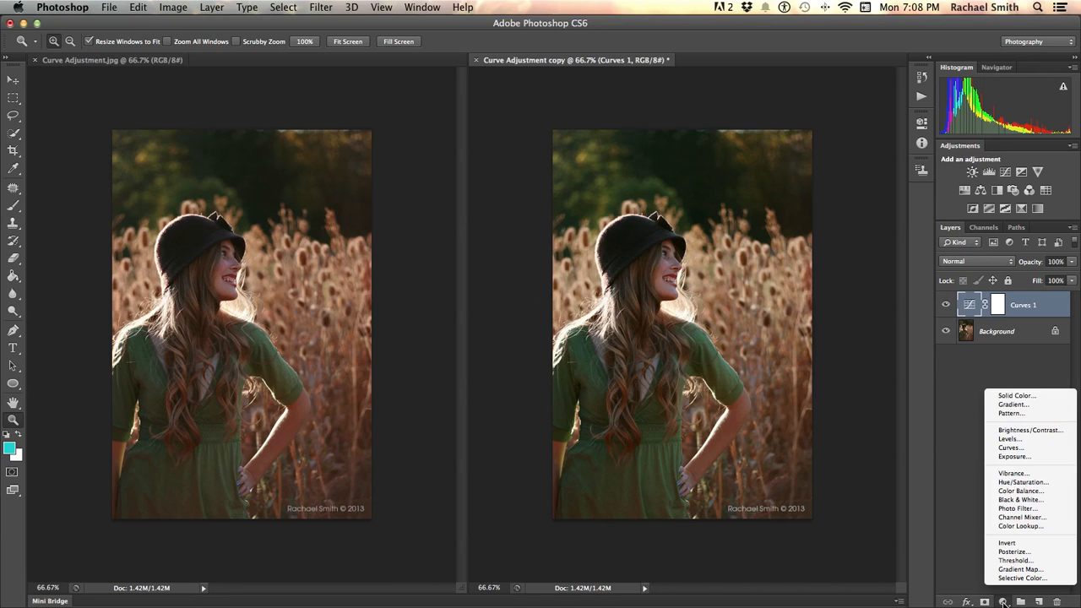
left_click(1009, 456)
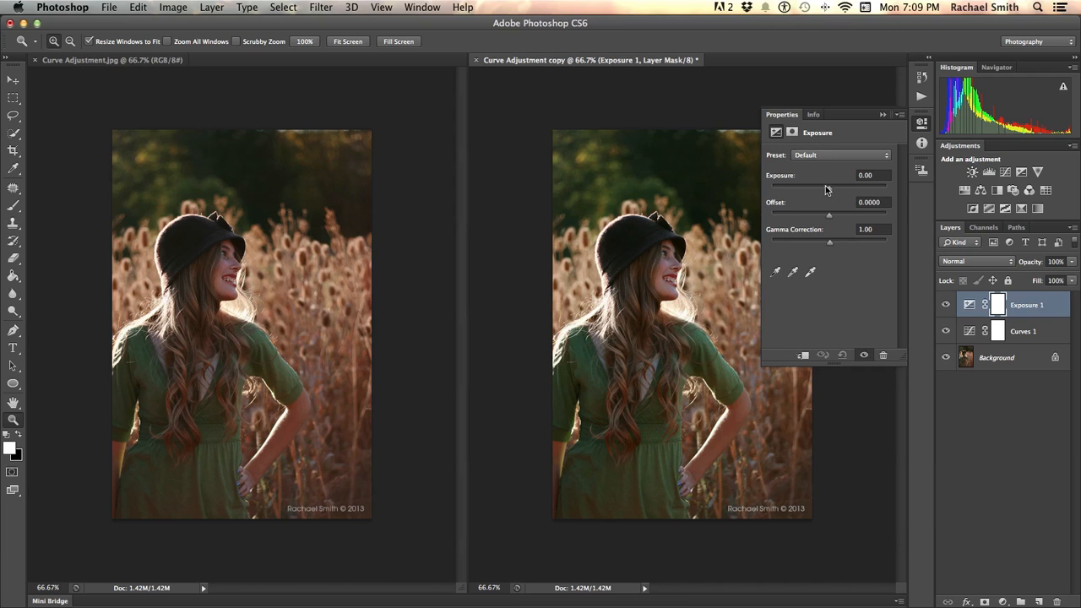
left_click_drag(830, 189, 827, 245)
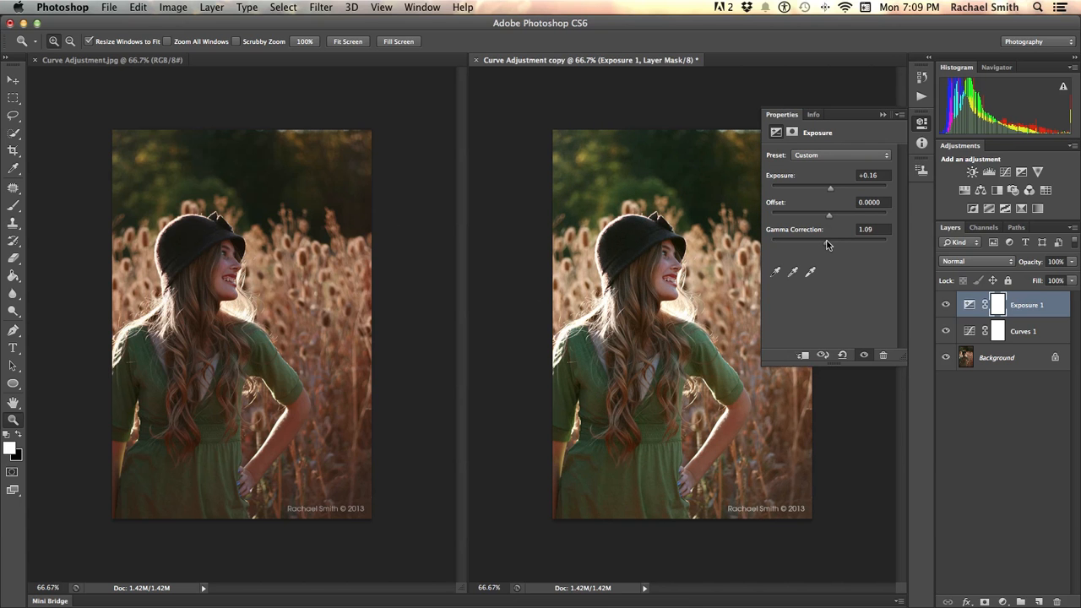
left_click(883, 114)
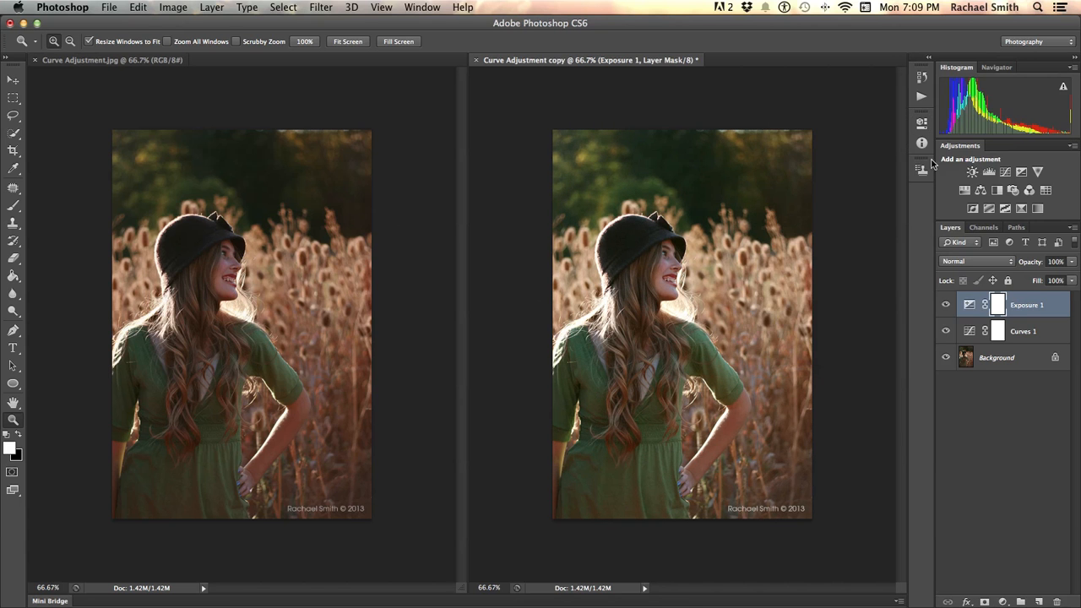